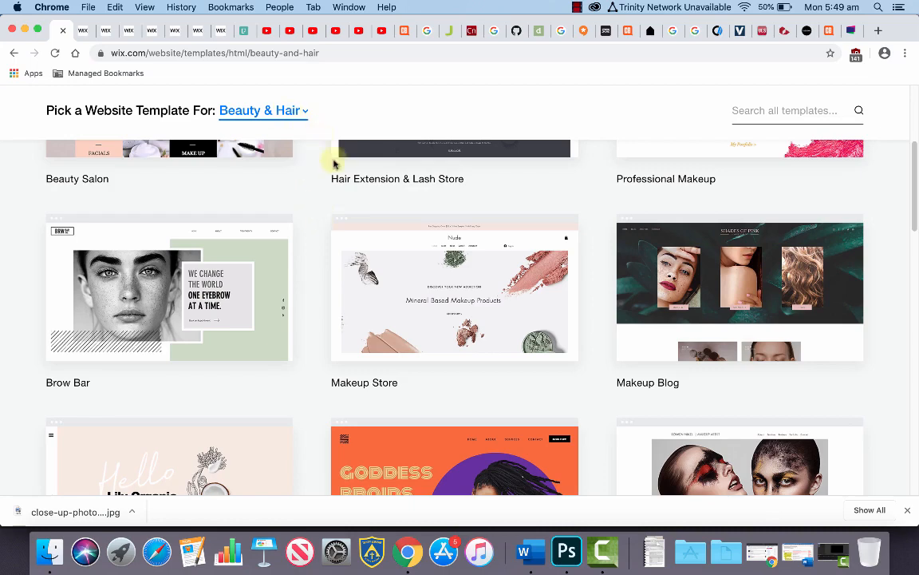
# Browse the template categories and the Beauty & Hair website templates, looking at the Makeup Blog design
pyautogui.scroll(3, 296, 160)
pyautogui.click(296, 111)
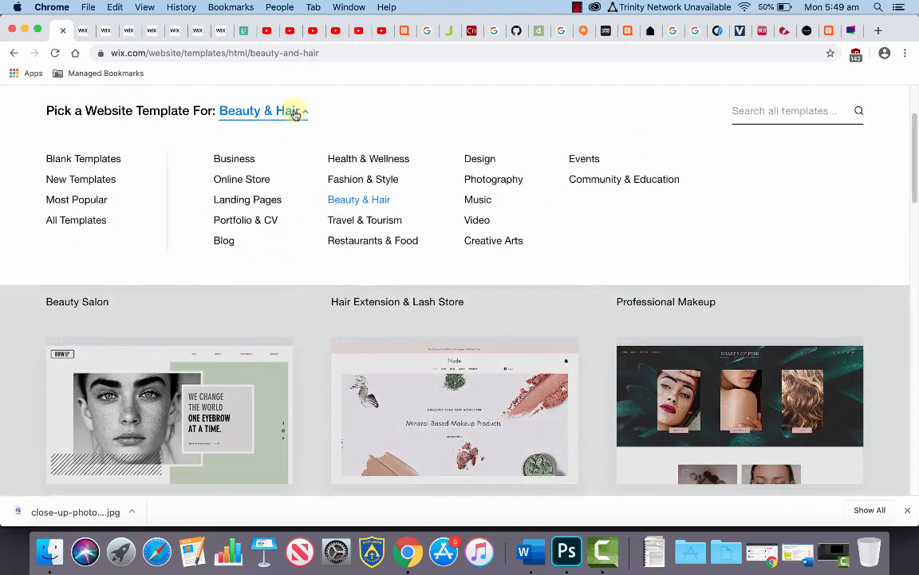
pyautogui.click(312, 302)
pyautogui.scroll(-5, 335, 275)
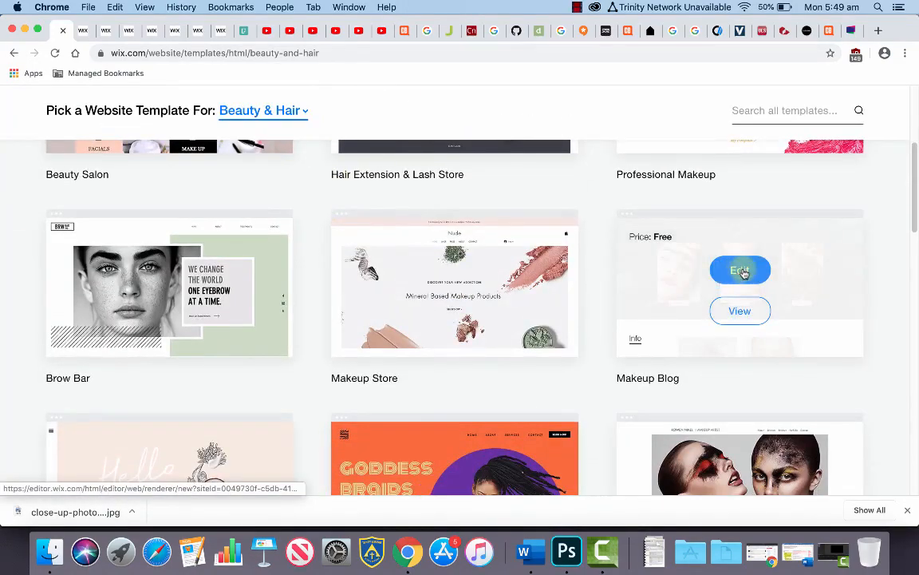
# Switch to the makeup blog already open in the Wix editor, review the home page, and select the pink About strip
pyautogui.click(79, 34)
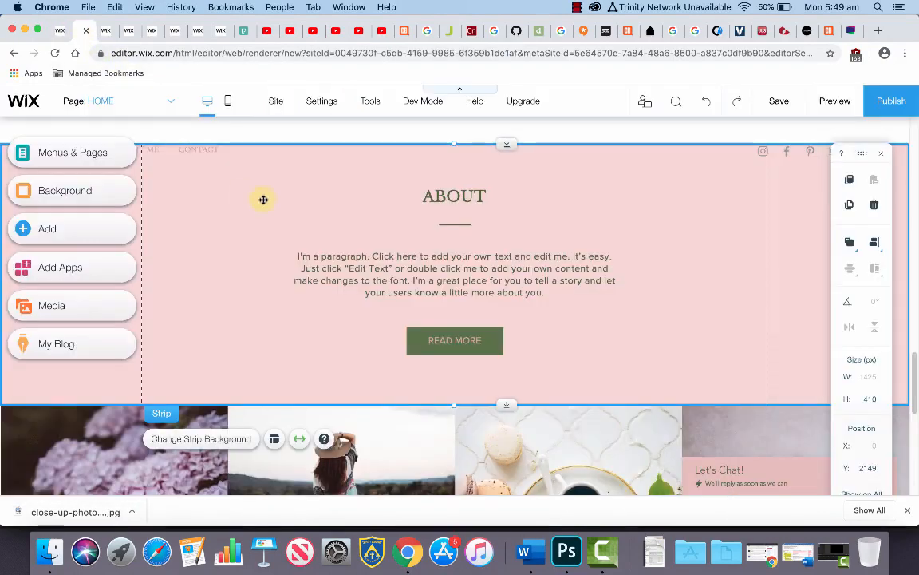
pyautogui.scroll(7, 264, 202)
pyautogui.scroll(5, 265, 204)
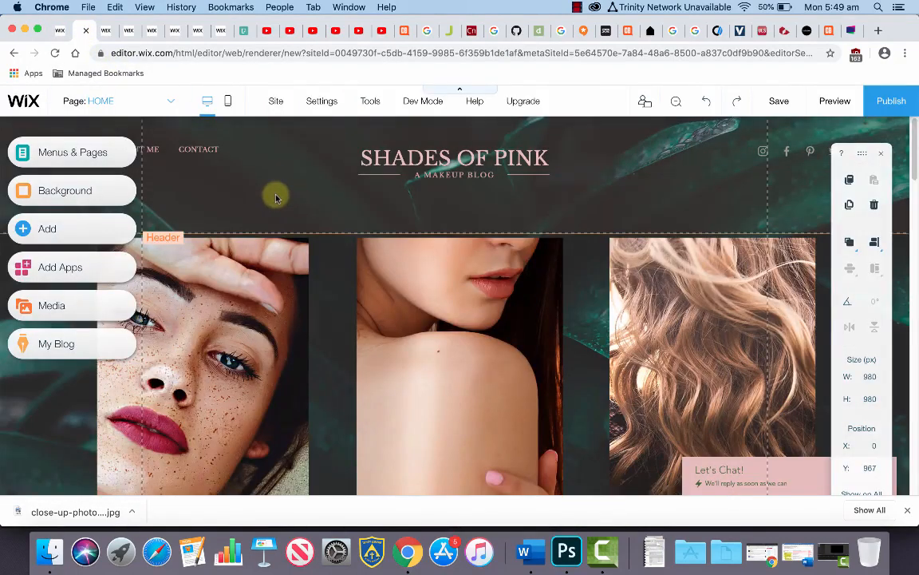
pyautogui.scroll(-1, 266, 199)
pyautogui.scroll(-10, 352, 258)
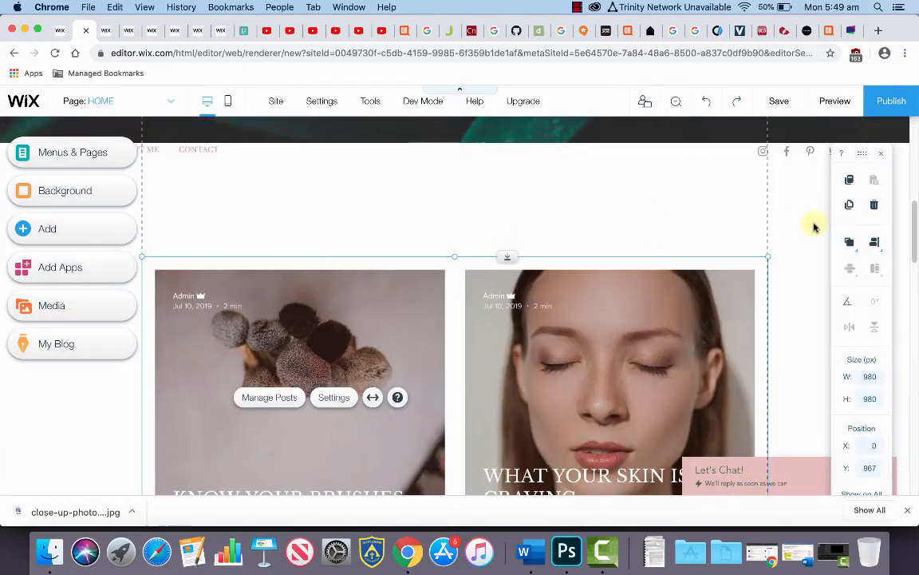
pyautogui.scroll(-10, 784, 244)
pyautogui.scroll(-10, 784, 244)
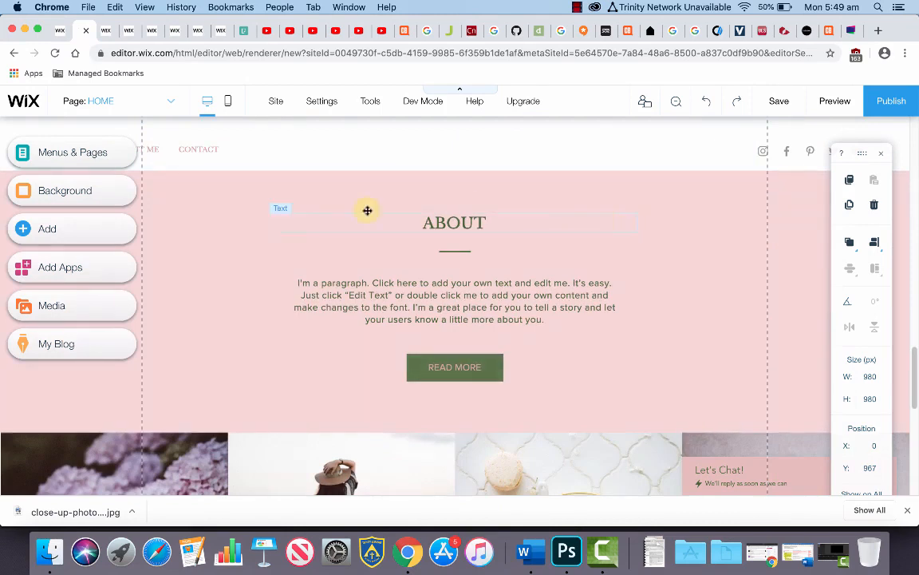
pyautogui.click(163, 169)
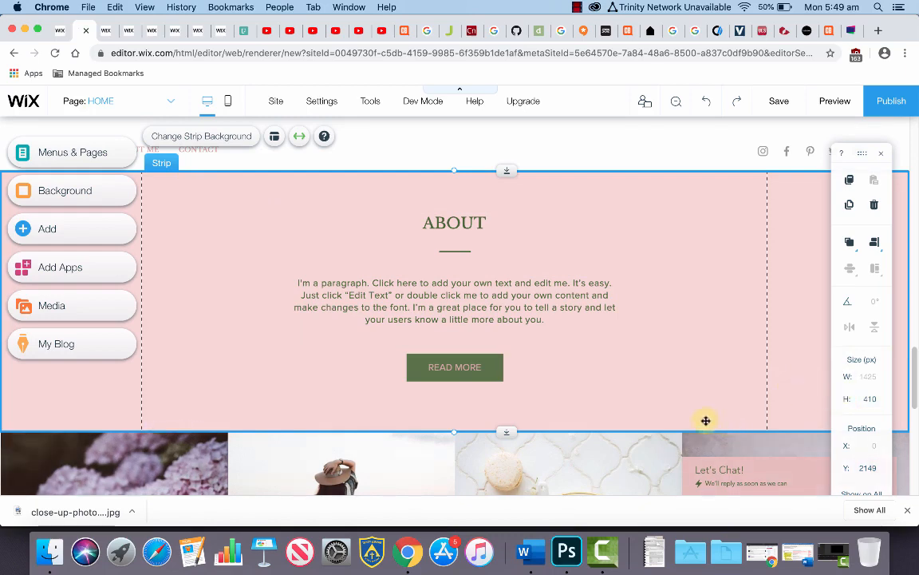
# In Photoshop, create a new document from the Web Large preset, 1920 px wide with the height set to 450 px
pyautogui.click(569, 551)
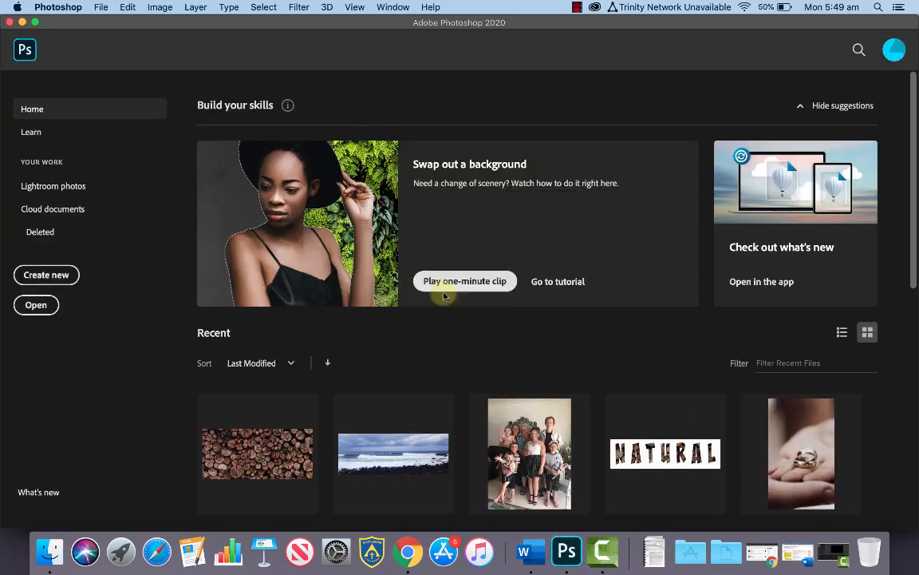
pyautogui.click(59, 275)
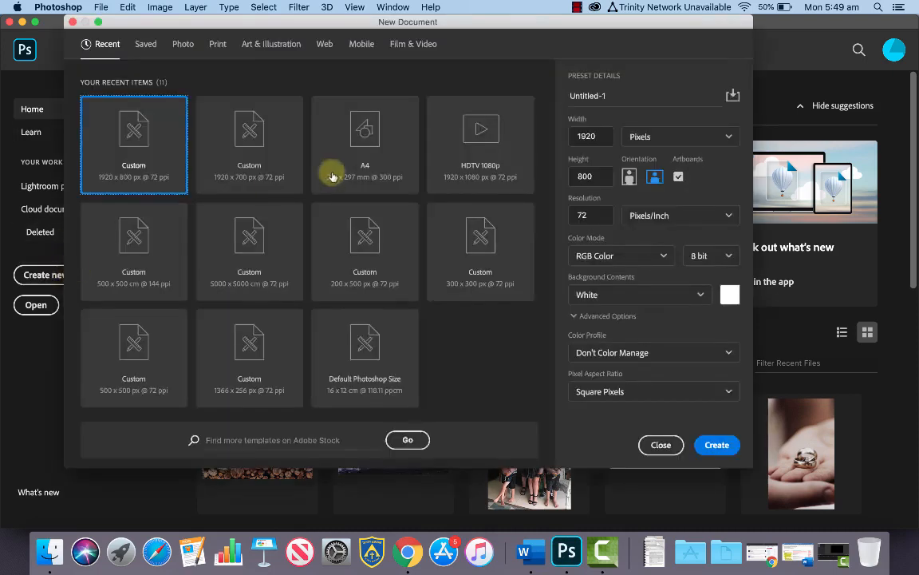
pyautogui.click(322, 47)
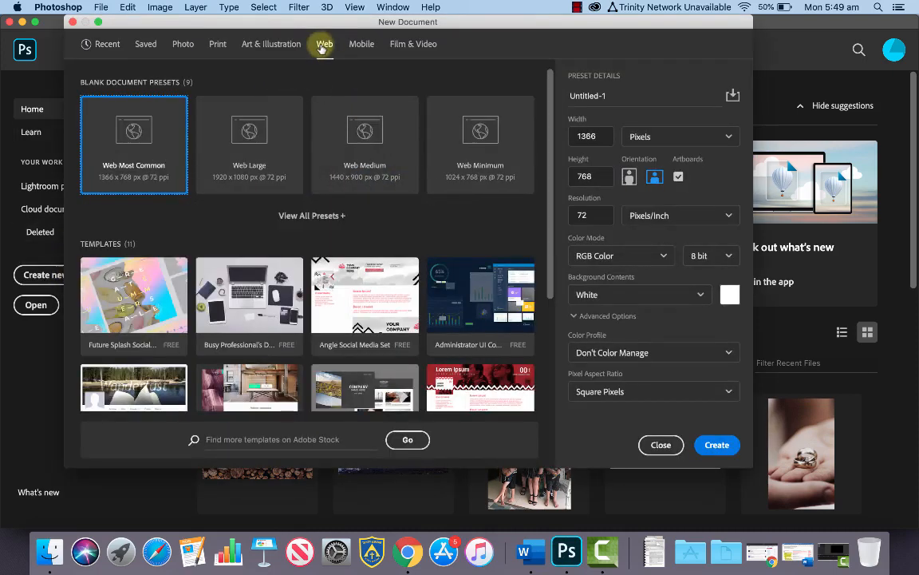
pyautogui.click(248, 135)
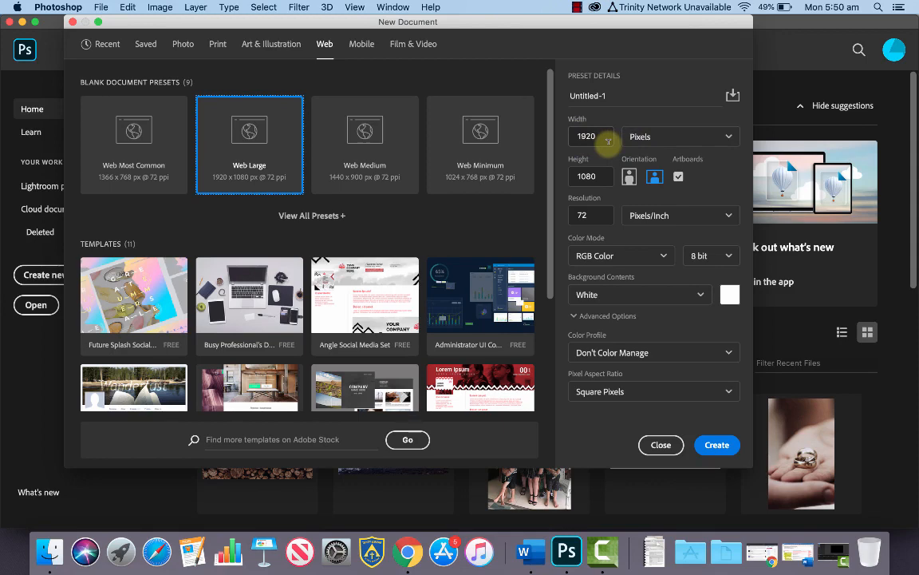
pyautogui.click(410, 553)
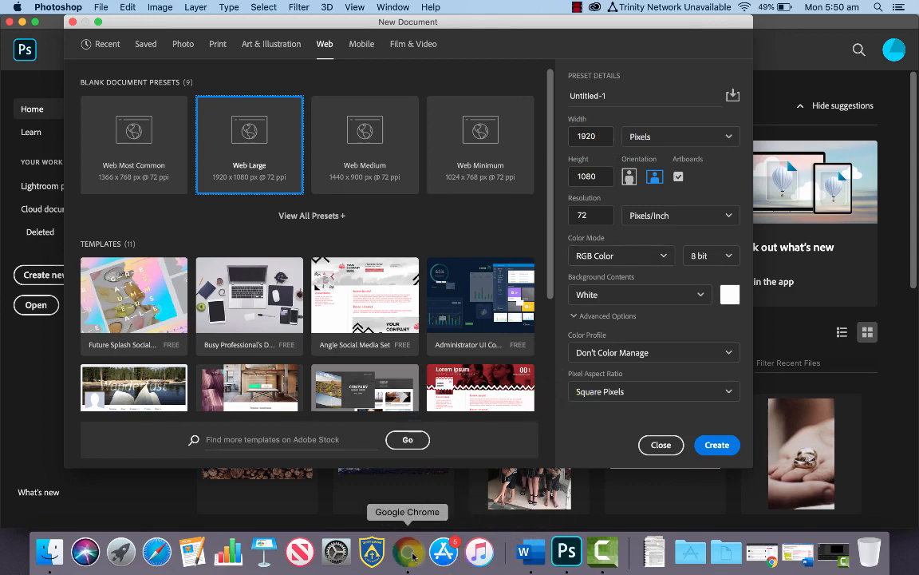
pyautogui.click(554, 562)
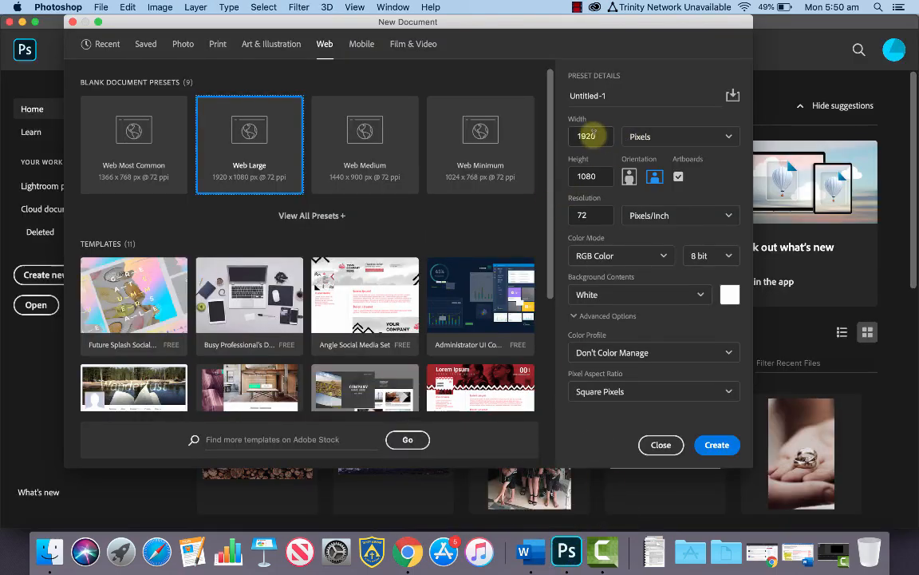
pyautogui.moveTo(601, 177); pyautogui.dragTo(567, 174)
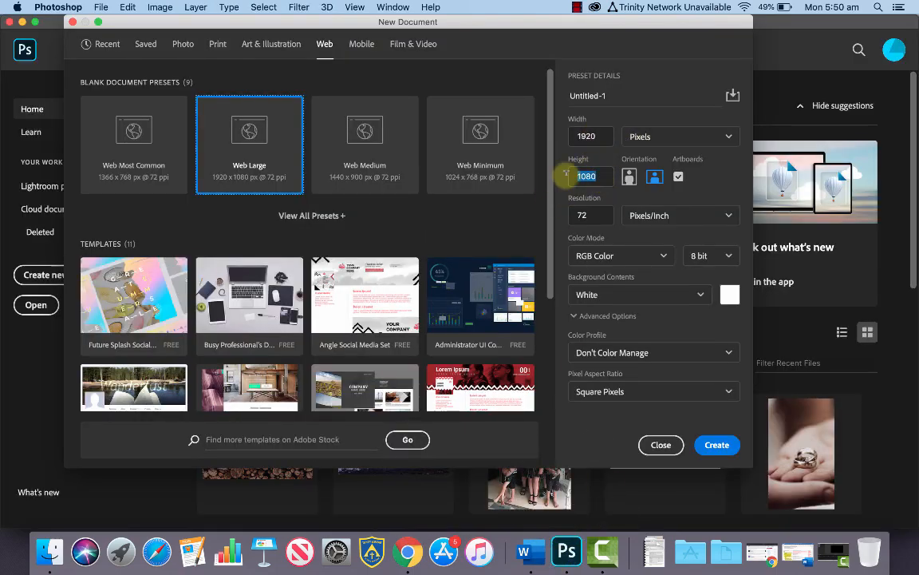
pyautogui.write('450')
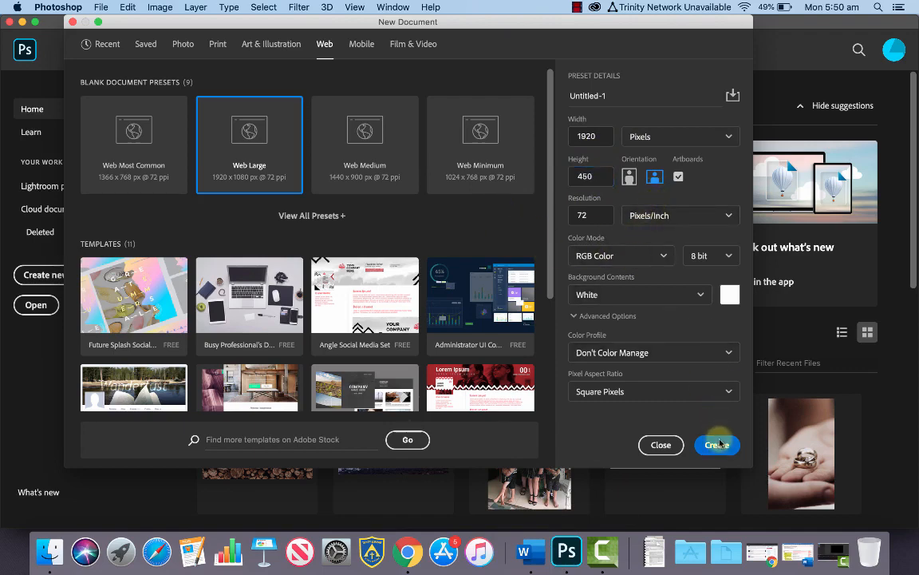
pyautogui.click(717, 444)
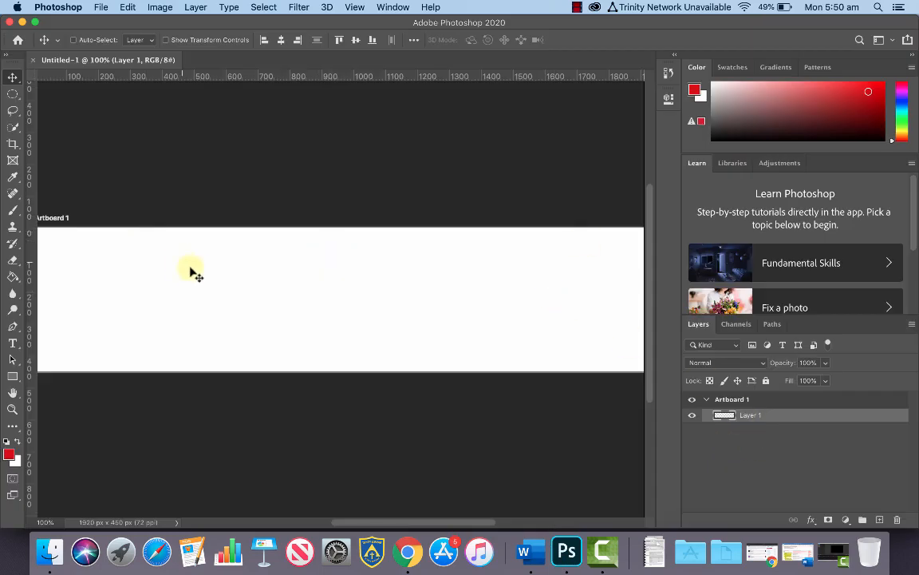
# Place Petals.jpg as an embedded image on the artboard
pyautogui.click(101, 7)
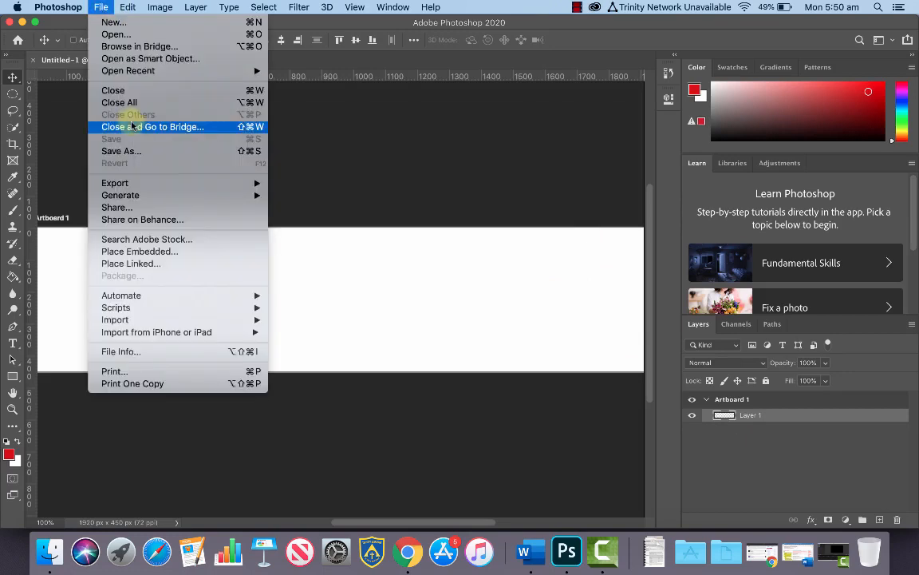
pyautogui.click(174, 252)
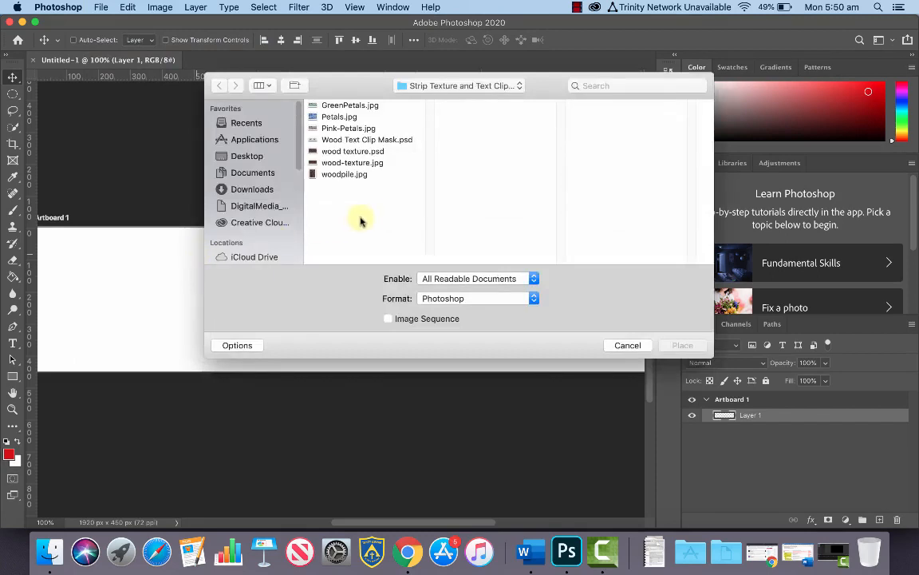
pyautogui.click(348, 120)
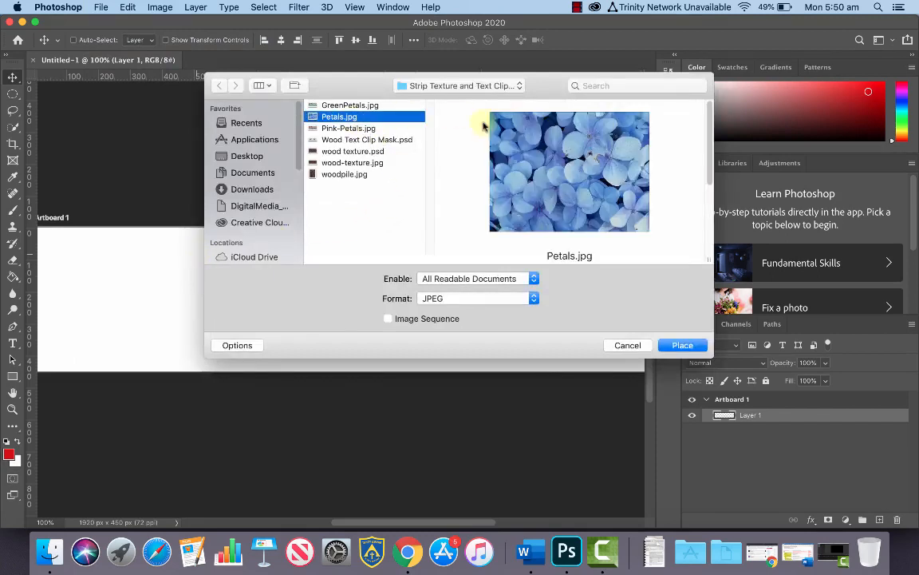
pyautogui.click(694, 345)
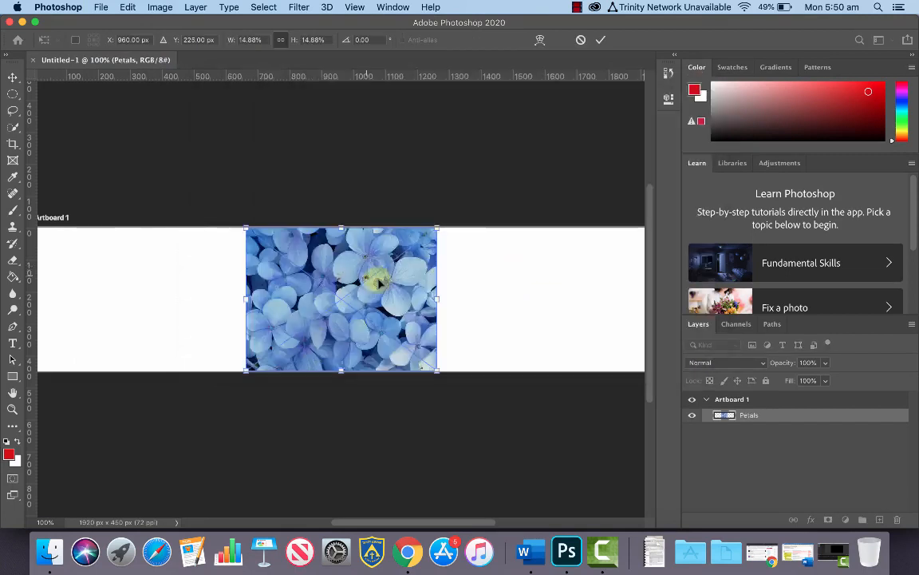
# Scale the placed petals image to about 49.7% and position it so it covers the whole artboard
pyautogui.press('super+minus')
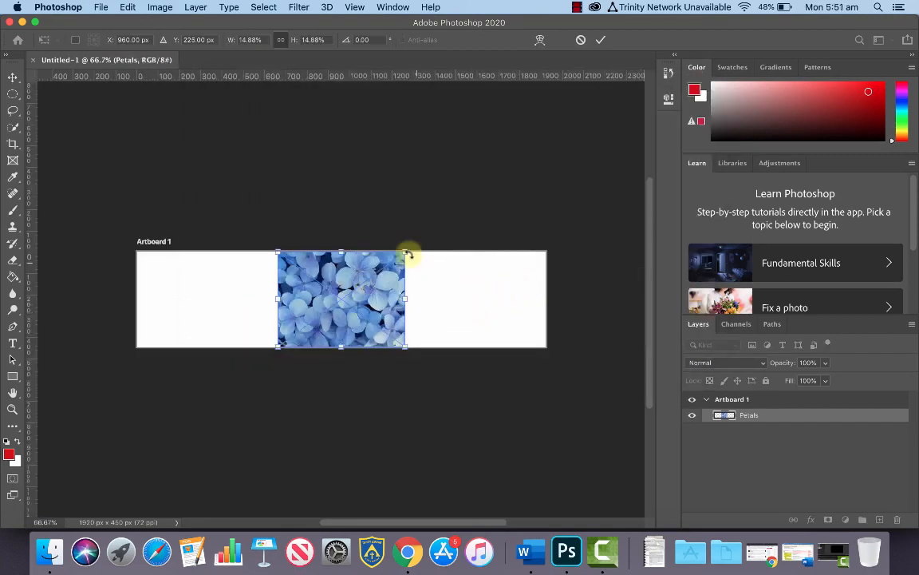
pyautogui.moveTo(405, 250); pyautogui.dragTo(495, 224)
pyautogui.moveTo(479, 346); pyautogui.dragTo(547, 394)
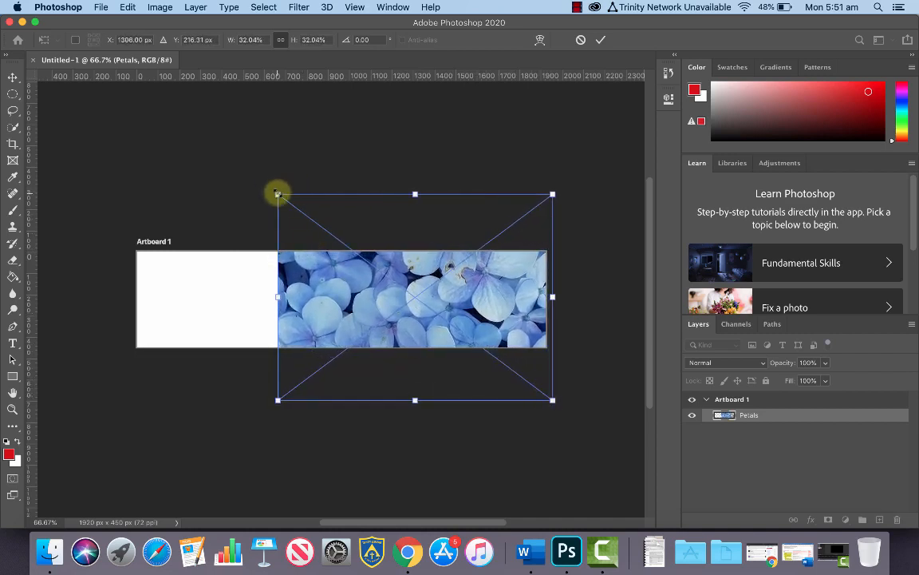
pyautogui.moveTo(278, 194); pyautogui.dragTo(124, 117)
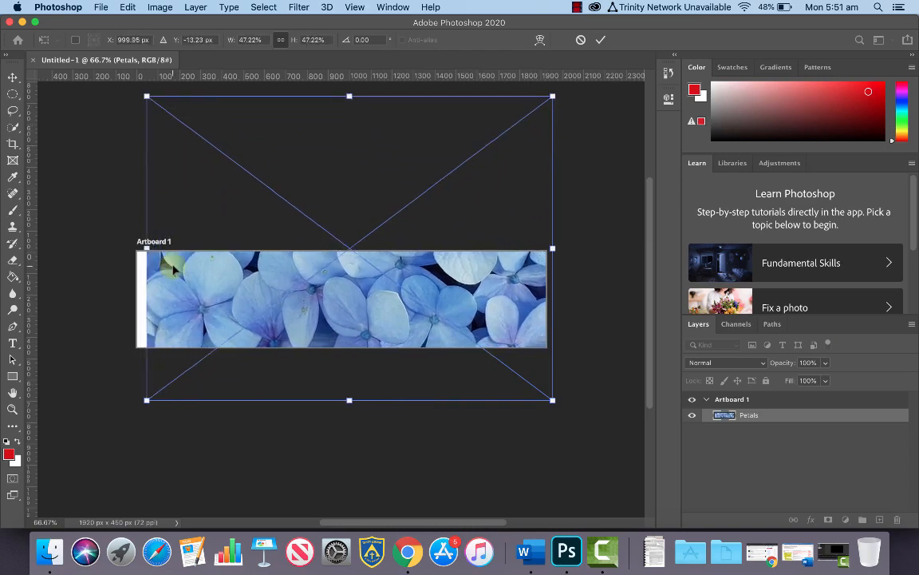
pyautogui.moveTo(144, 399); pyautogui.dragTo(120, 413)
pyautogui.moveTo(441, 277)
pyautogui.mouseDown()
pyautogui.moveTo(441, 304)
pyautogui.moveTo(457, 321)
pyautogui.moveTo(453, 292)
pyautogui.mouseUp()
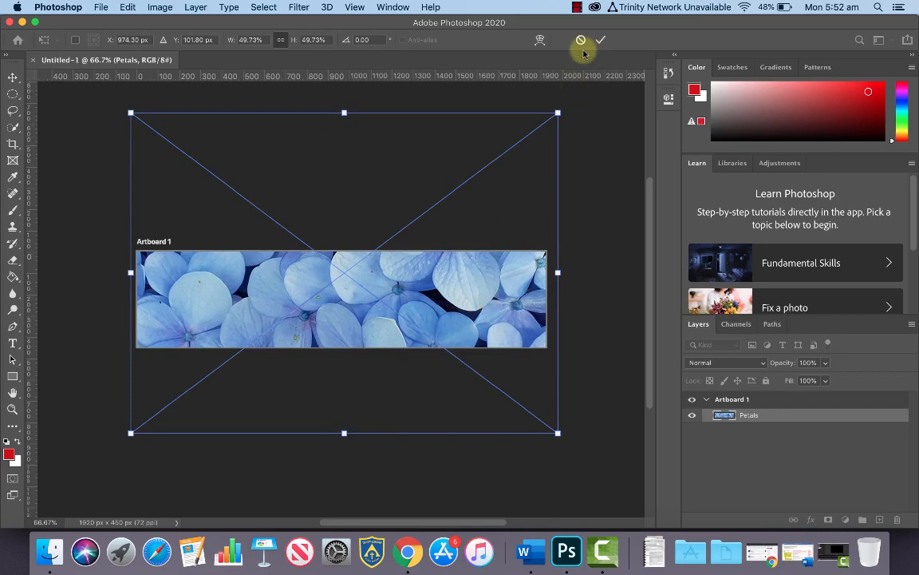
pyautogui.press('Return')
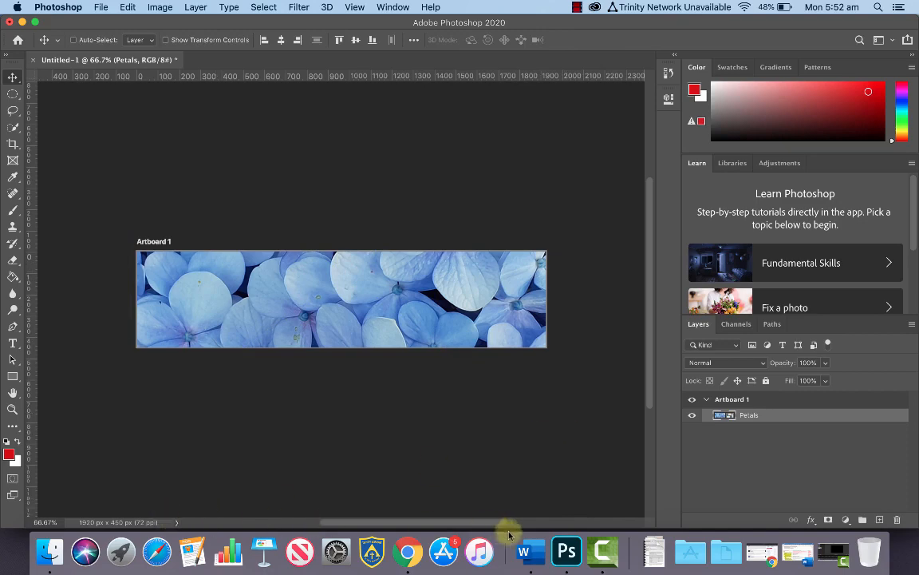
# Check the pink of the website's About strip, then add a Hue/Saturation adjustment layer above the petals with hue +116
pyautogui.click(407, 552)
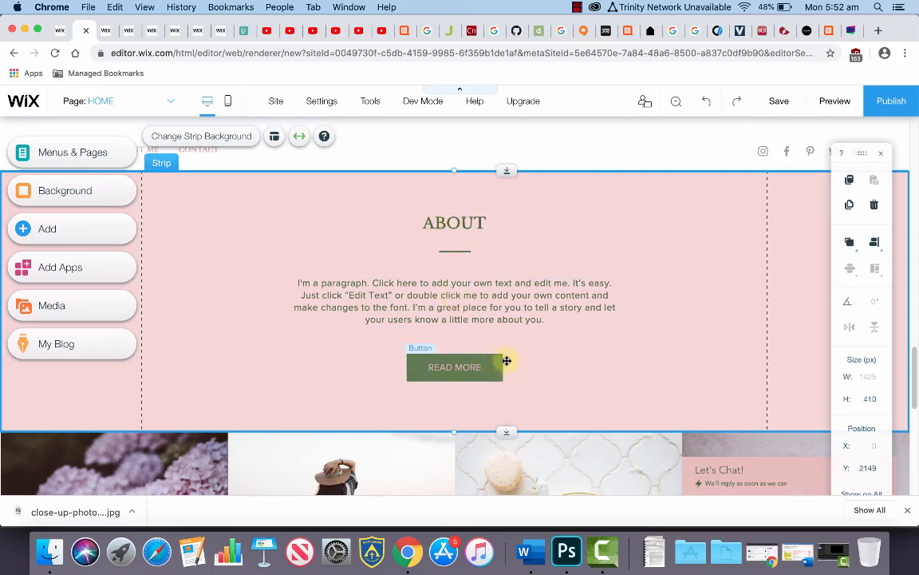
pyautogui.click(568, 553)
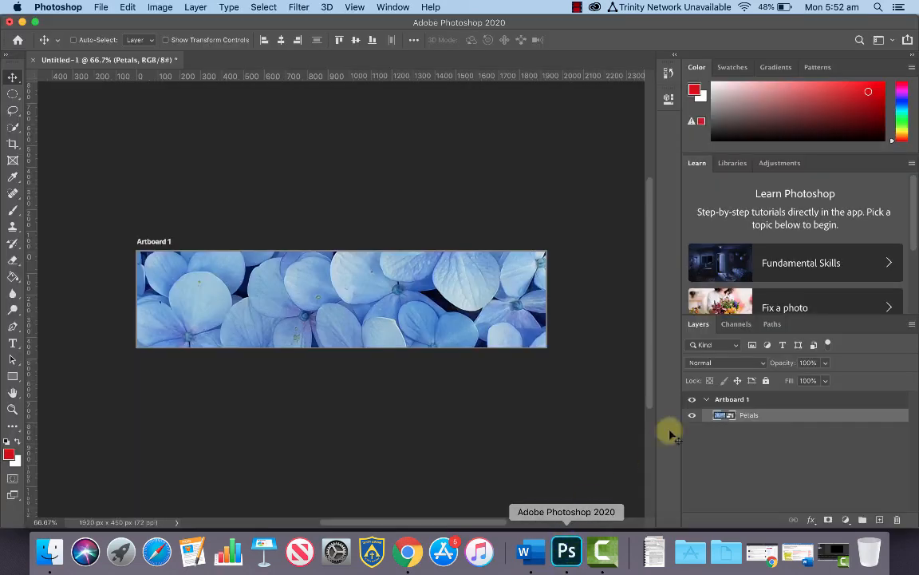
pyautogui.click(847, 519)
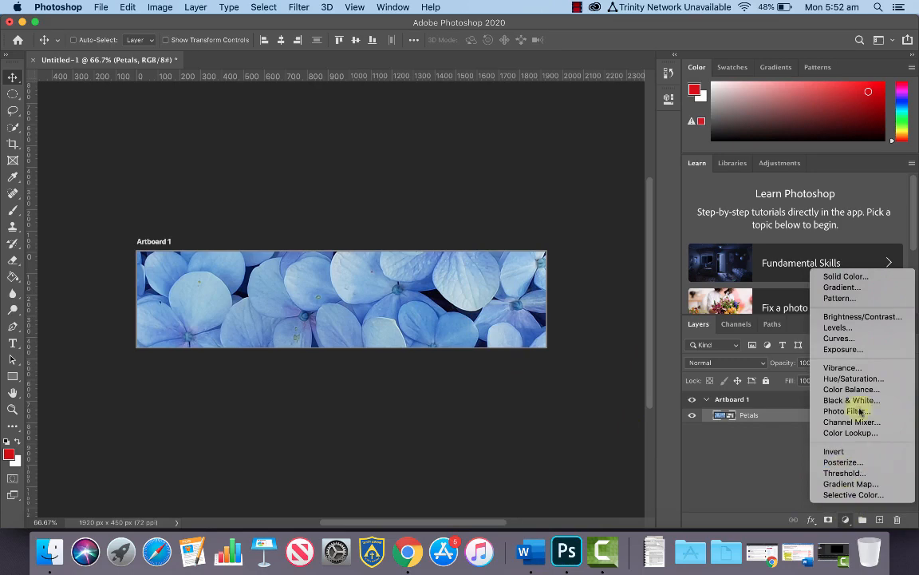
pyautogui.click(861, 381)
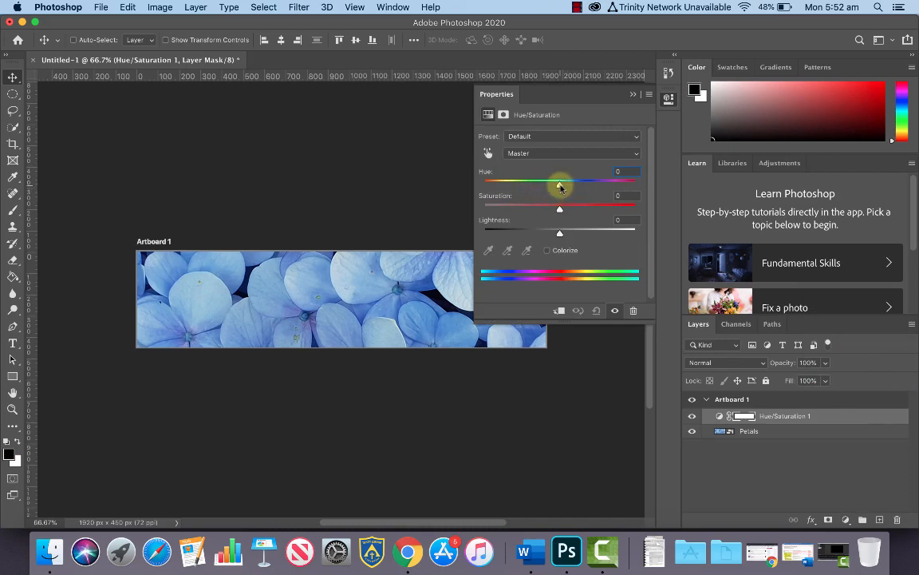
pyautogui.moveTo(561, 186); pyautogui.dragTo(618, 186)
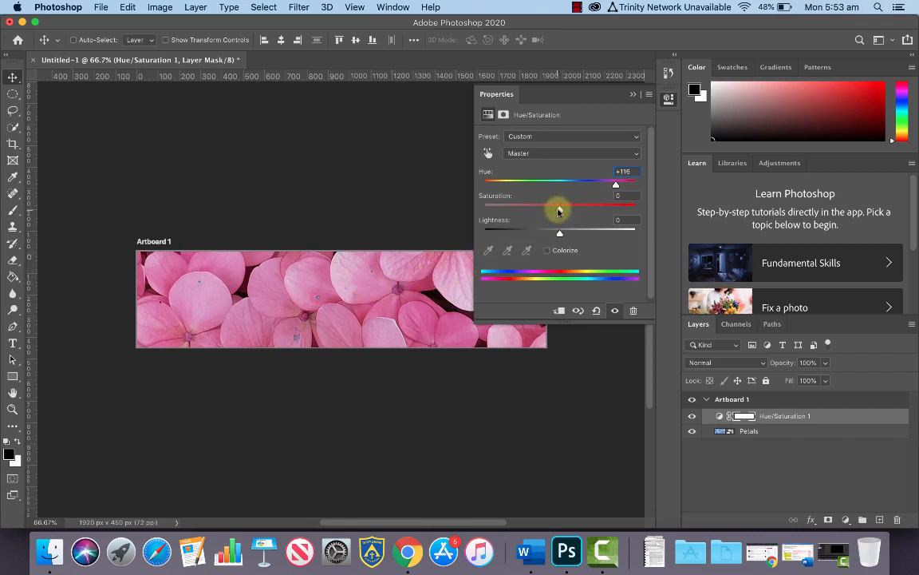
# Lower the saturation in the Hue/Saturation adjustment to give the petals a softer pink, and collapse its settings
pyautogui.moveTo(554, 211); pyautogui.dragTo(526, 211)
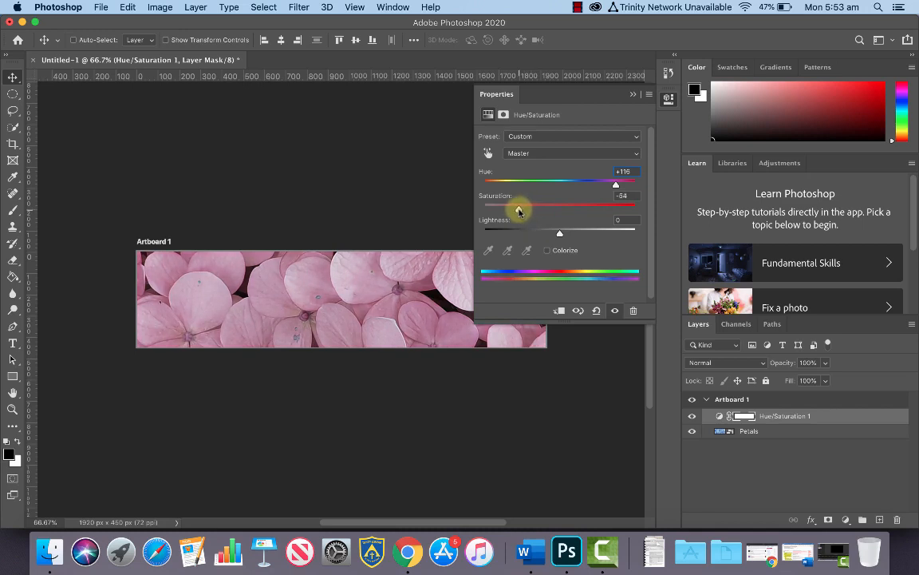
pyautogui.moveTo(519, 210)
pyautogui.mouseDown()
pyautogui.moveTo(484, 211)
pyautogui.moveTo(629, 220)
pyautogui.moveTo(529, 215)
pyautogui.mouseUp()
pyautogui.click(632, 95)
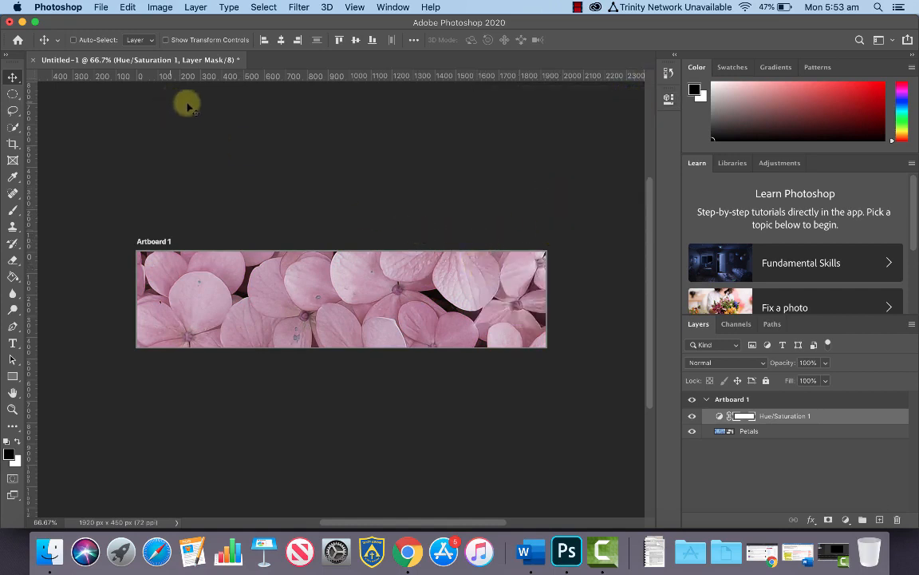
# Open the artboard in Save for Web, compare the original with the optimized version in 2-Up view, and keep JPEG as the format
pyautogui.click(100, 6)
pyautogui.moveTo(164, 183)
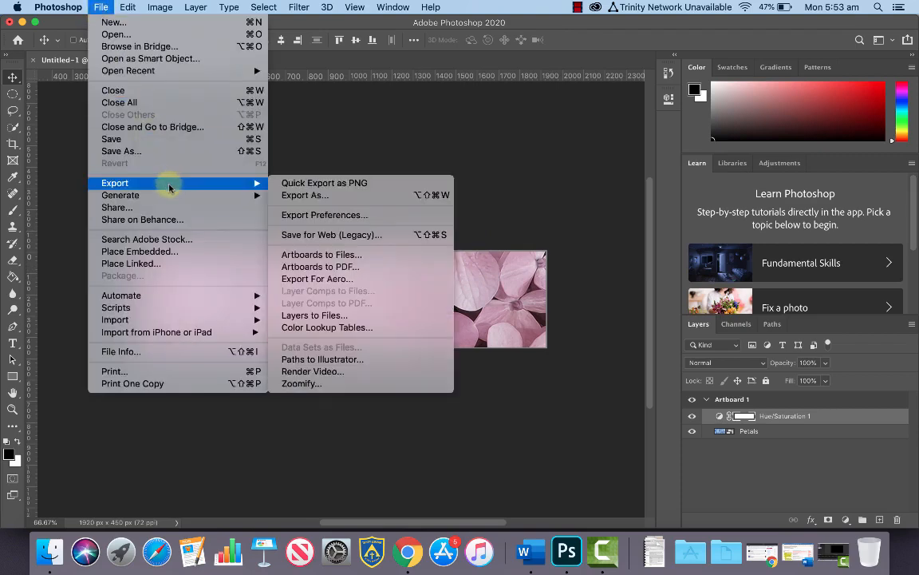
pyautogui.click(350, 233)
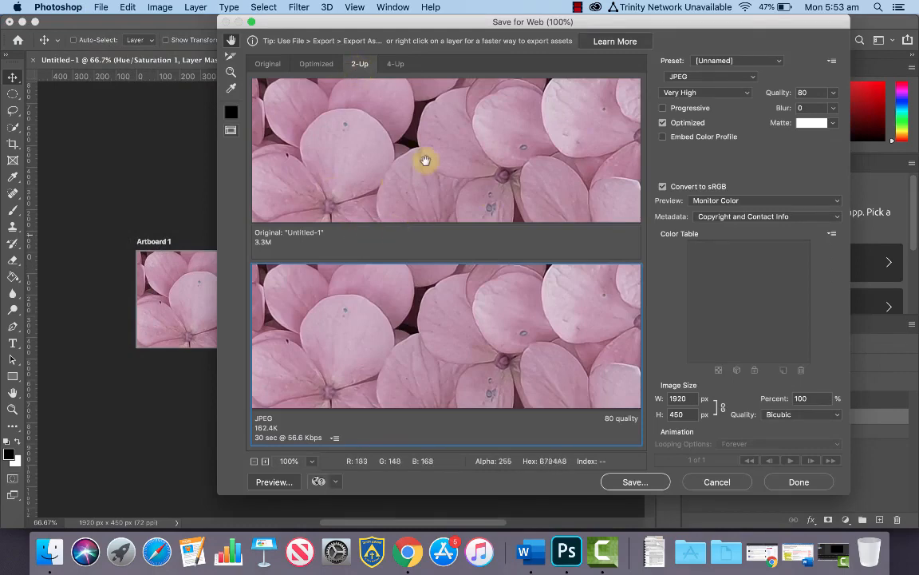
pyautogui.click(271, 65)
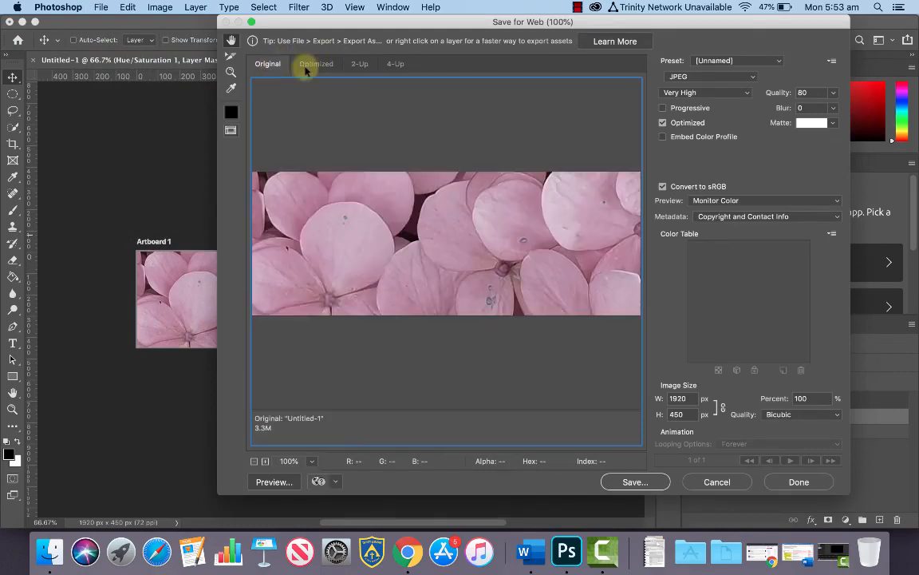
pyautogui.click(359, 64)
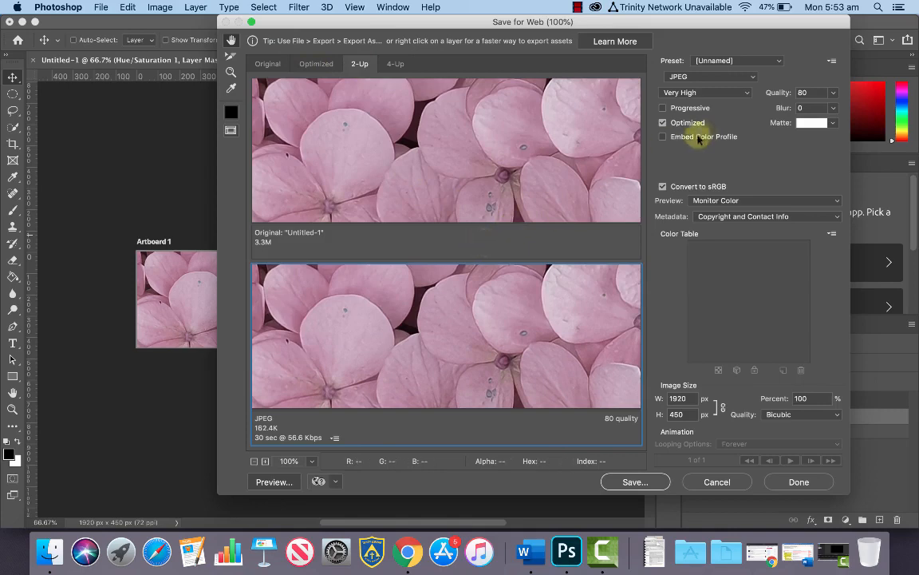
pyautogui.click(751, 80)
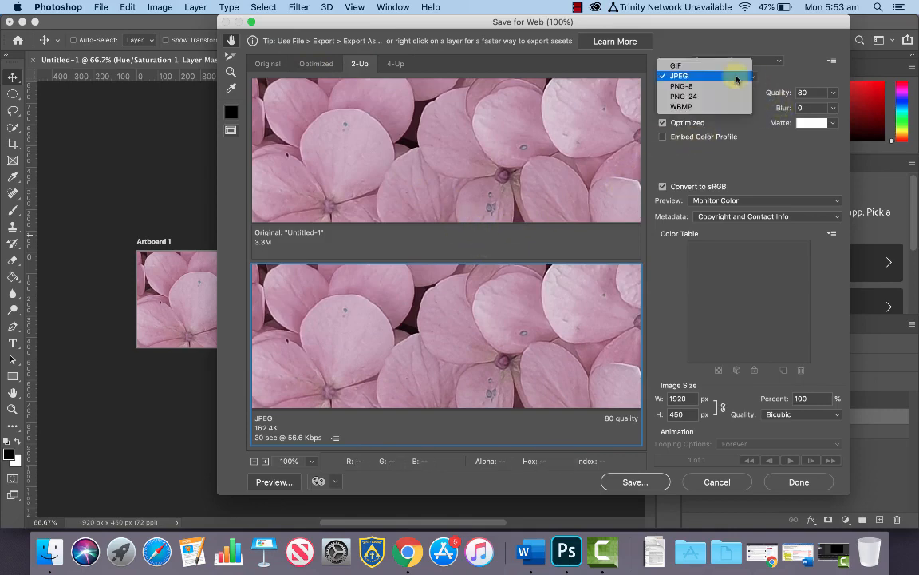
pyautogui.click(736, 79)
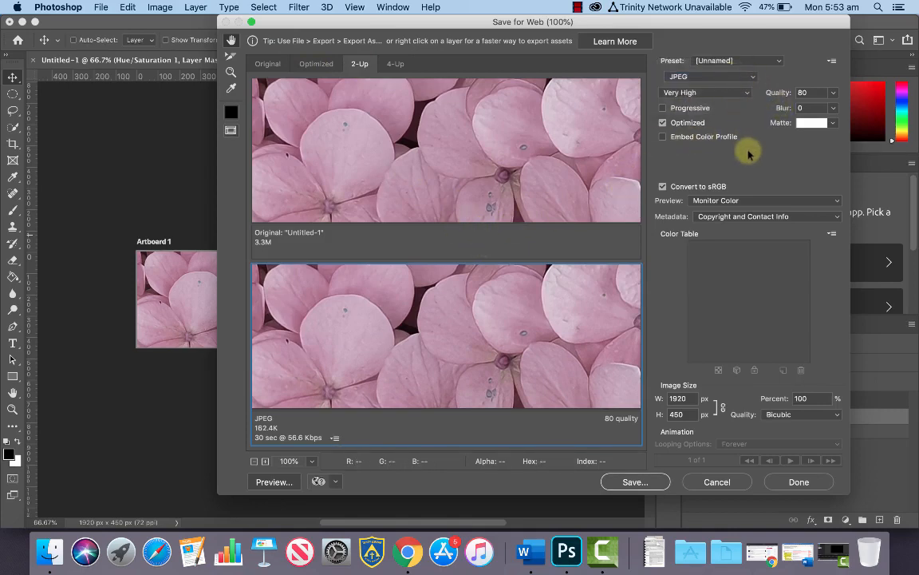
# Try the Maximum JPEG quality preset, and set it back to Very High with quality 80
pyautogui.click(749, 93)
pyautogui.click(718, 102)
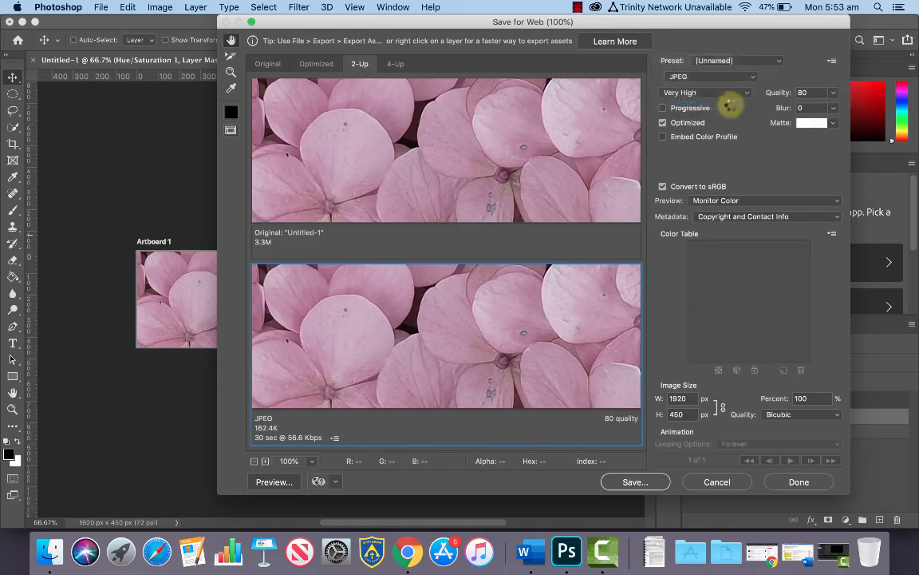
pyautogui.click(747, 94)
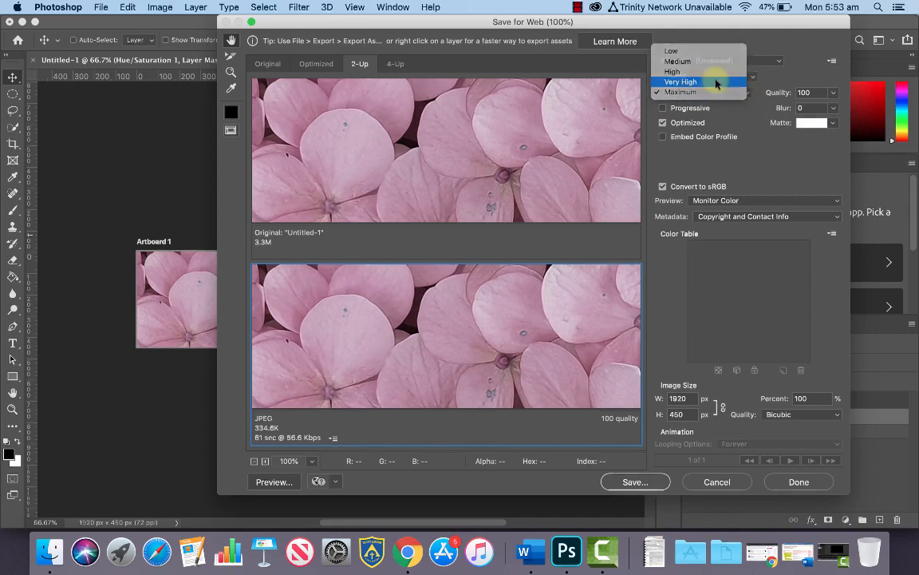
pyautogui.click(728, 81)
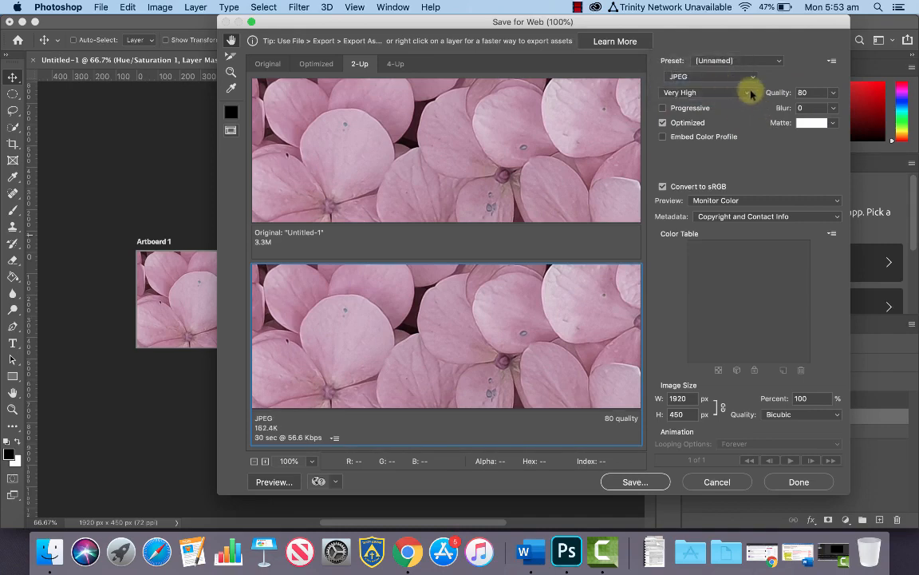
pyautogui.click(833, 92)
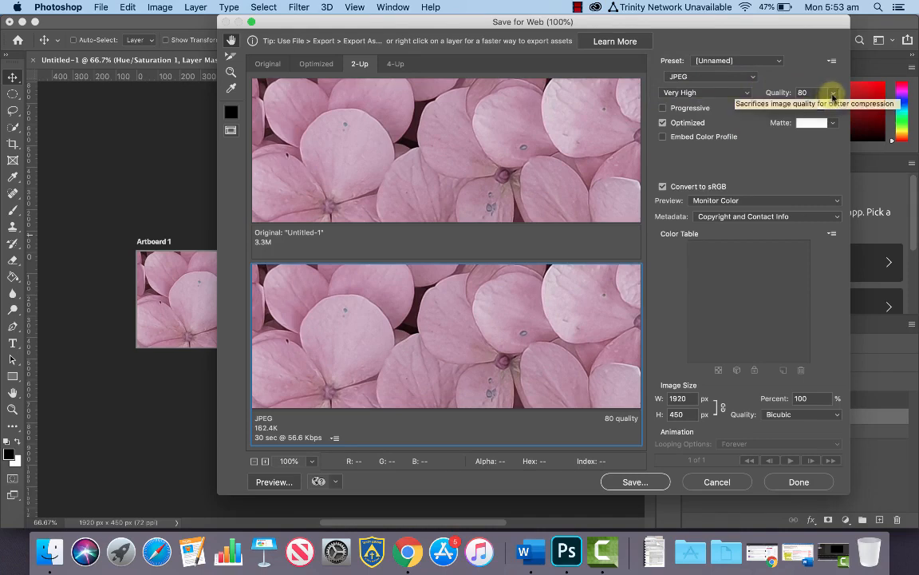
pyautogui.click(832, 93)
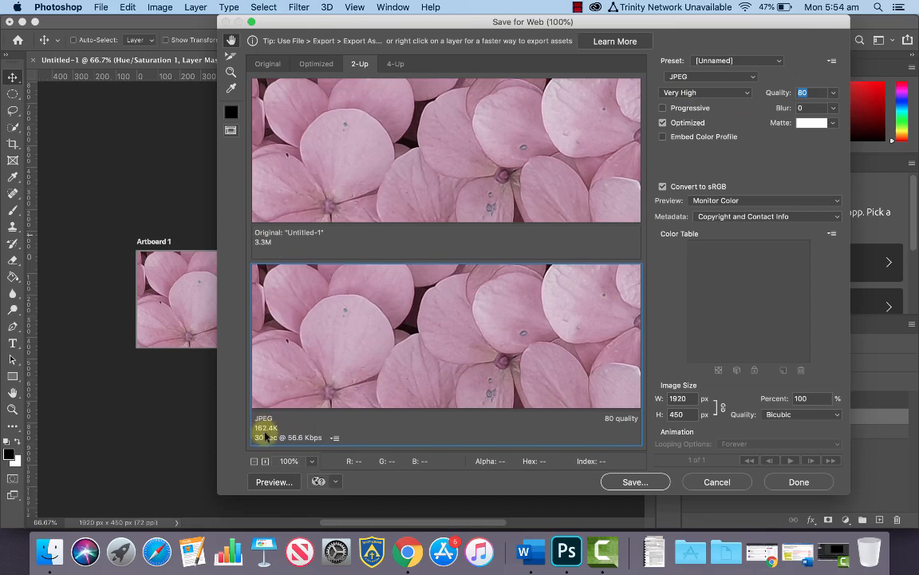
# Preview the optimized JPEG in the browser, return to Photoshop and cancel the Save for Web export
pyautogui.click(273, 481)
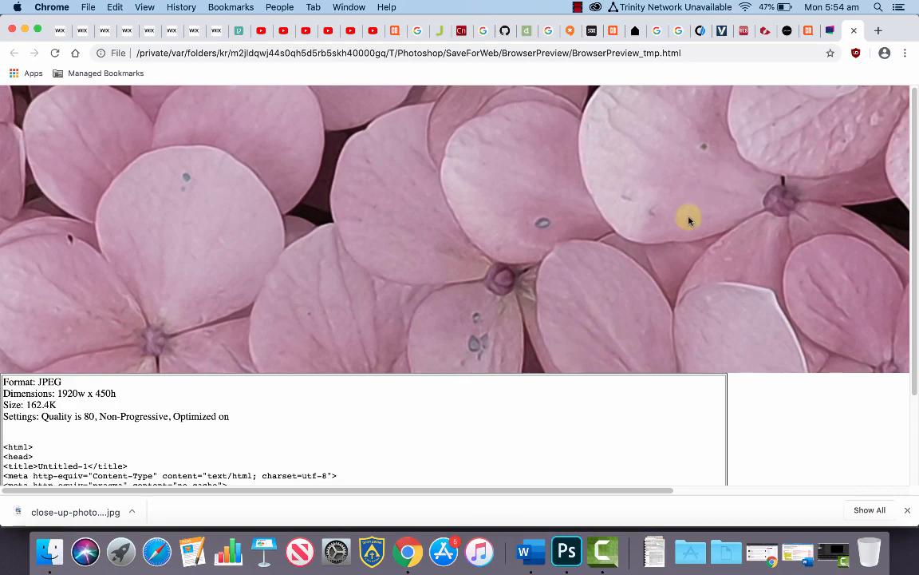
pyautogui.click(853, 32)
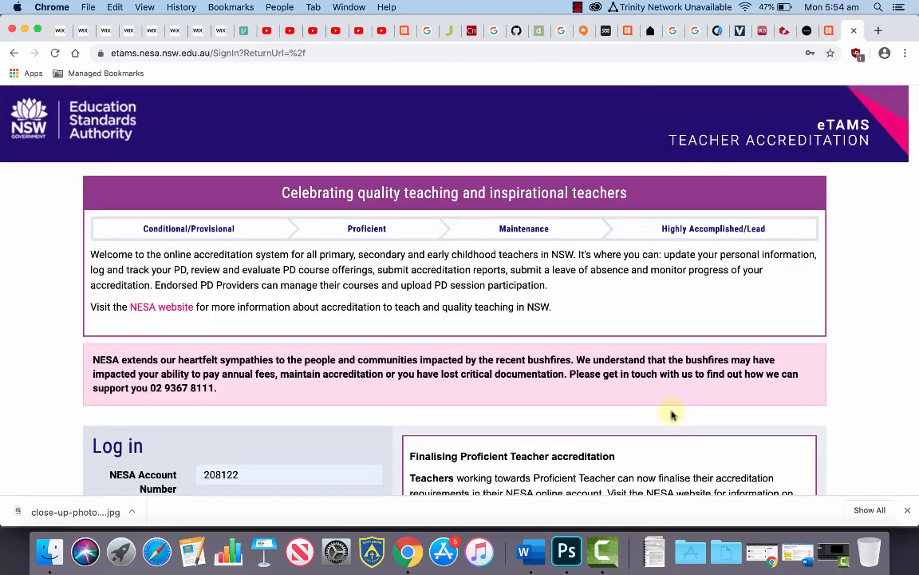
pyautogui.click(567, 551)
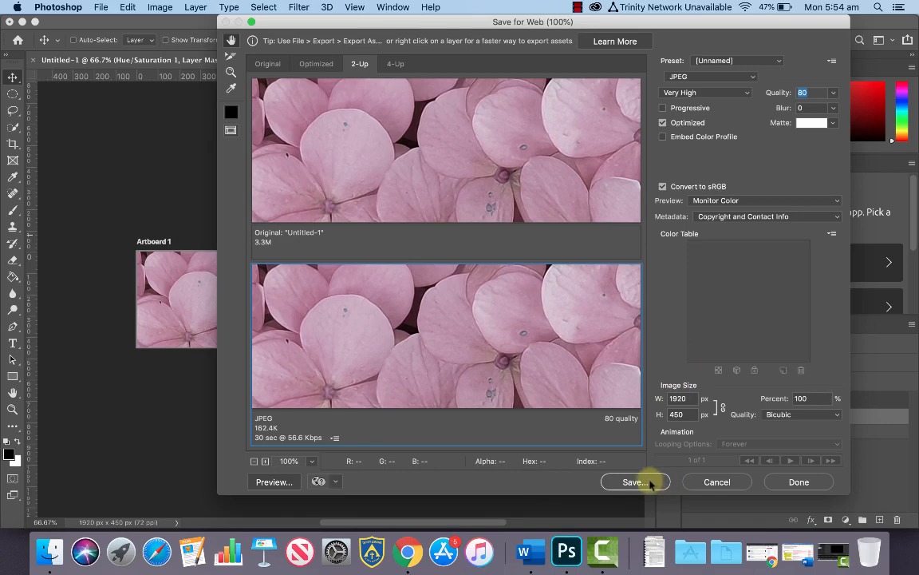
pyautogui.click(715, 482)
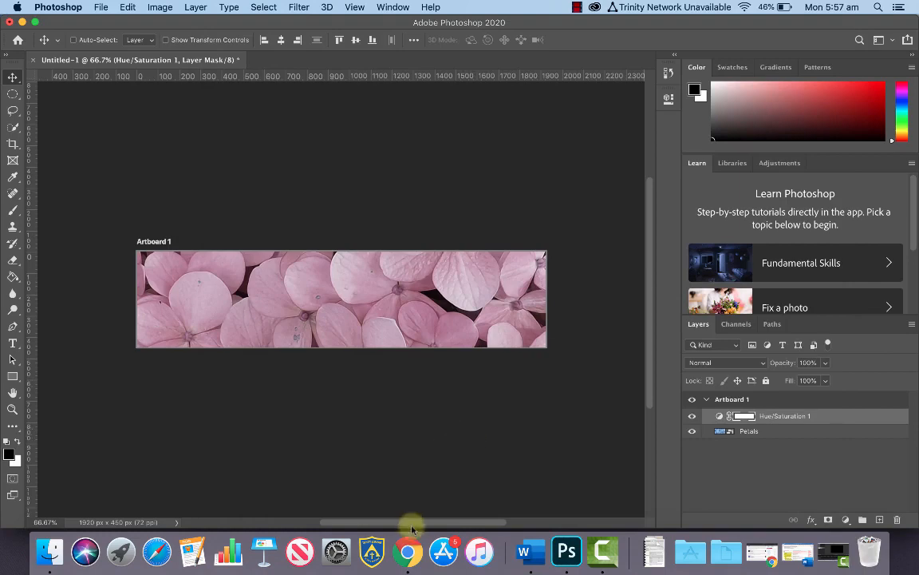
# Switch to the Wix editor in Chrome and set the About strip's background to the PinkPetals.jpg image from Site Files
pyautogui.click(407, 551)
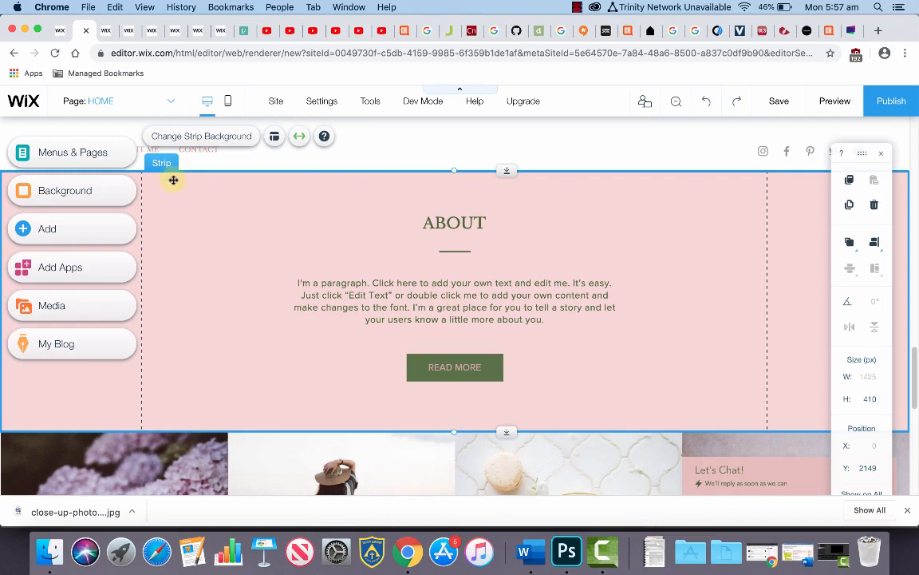
pyautogui.click(212, 139)
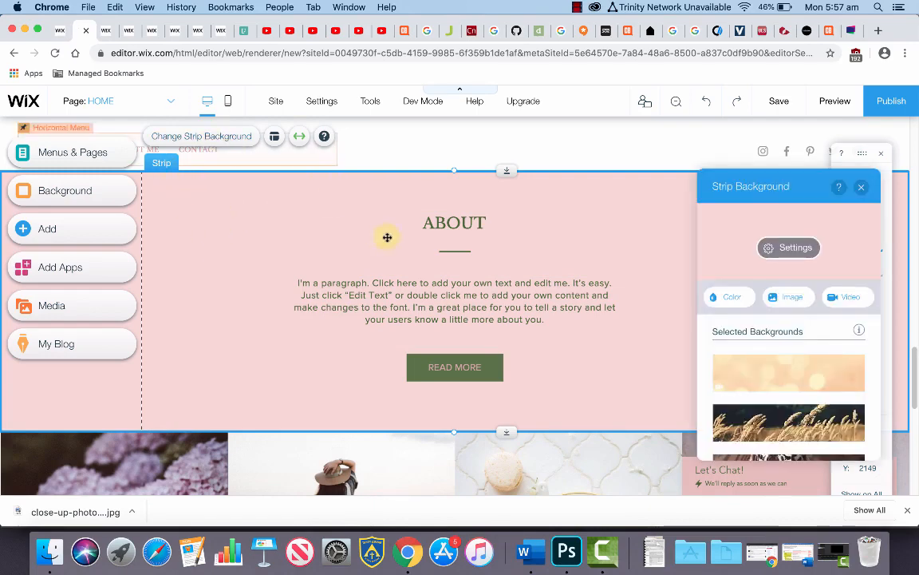
pyautogui.click(791, 298)
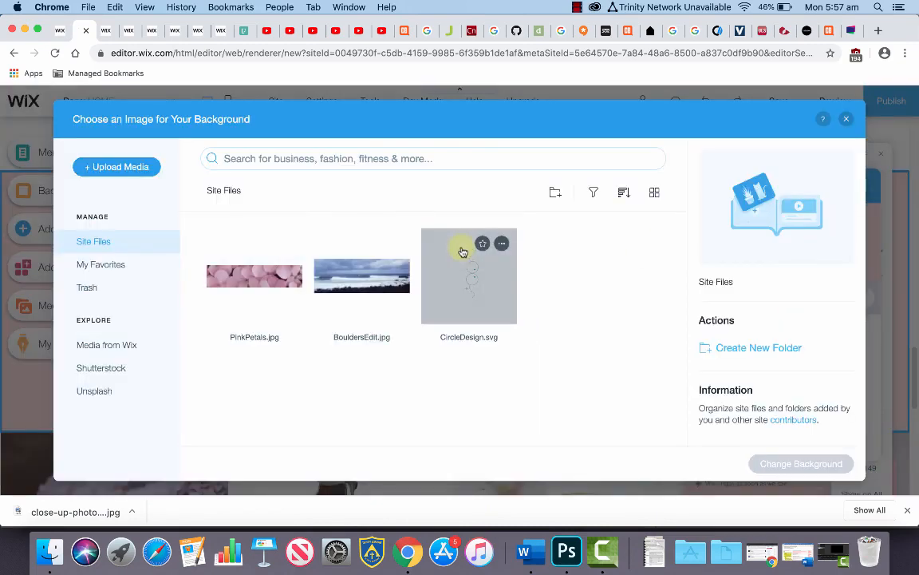
pyautogui.click(259, 290)
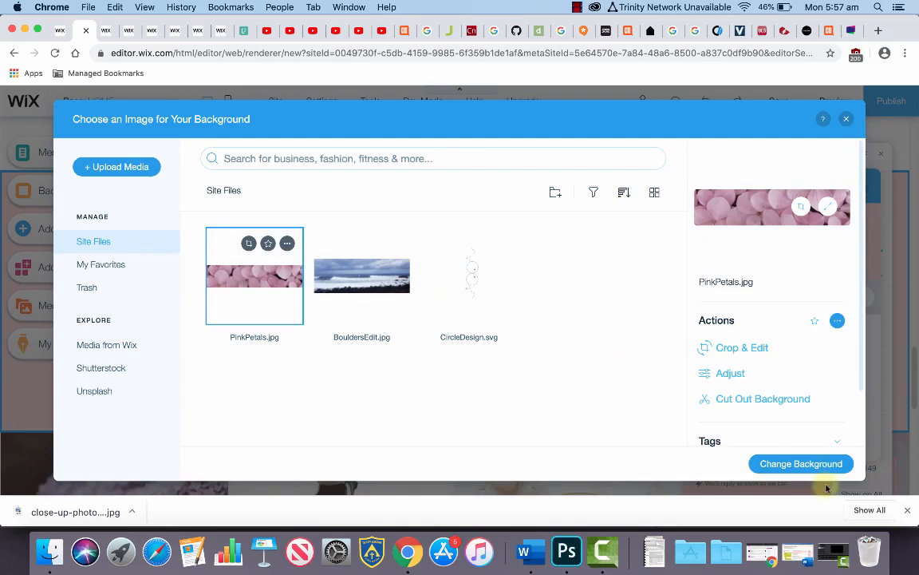
pyautogui.click(790, 465)
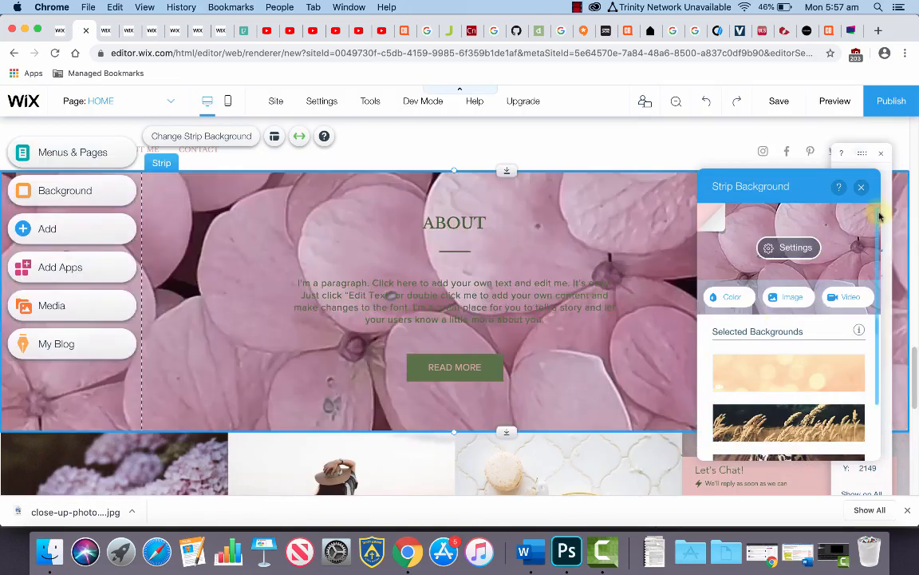
pyautogui.click(861, 187)
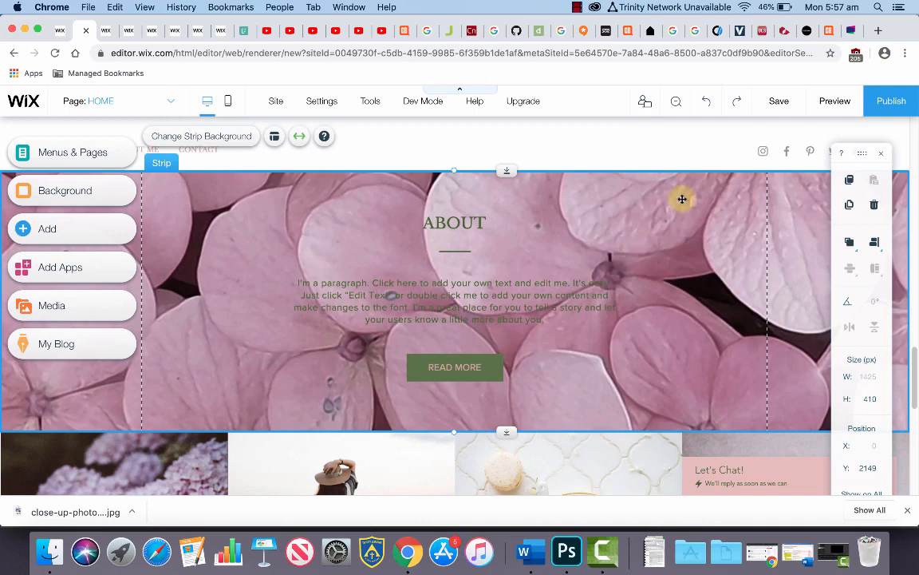
# Preview the website and examine how the petal background looks behind the About section's text
pyautogui.click(822, 102)
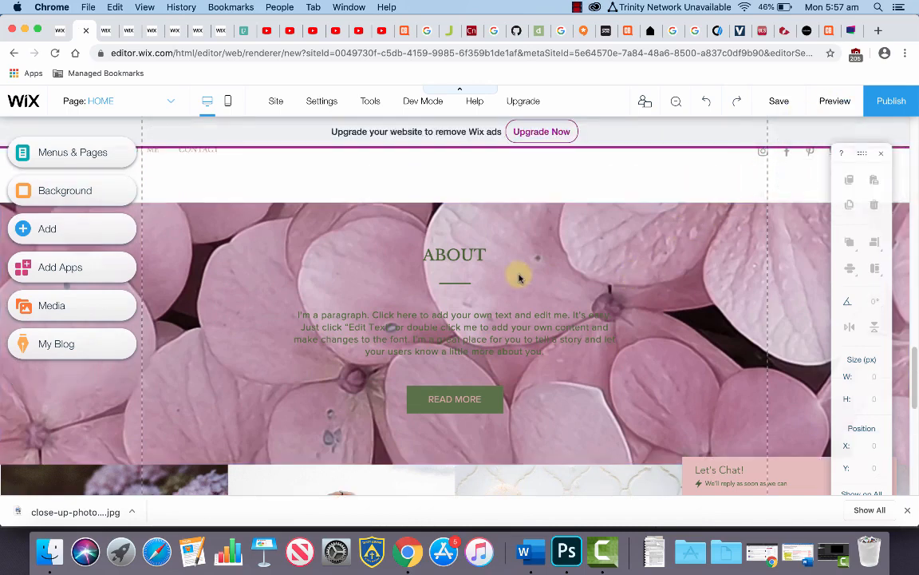
pyautogui.scroll(15, 518, 277)
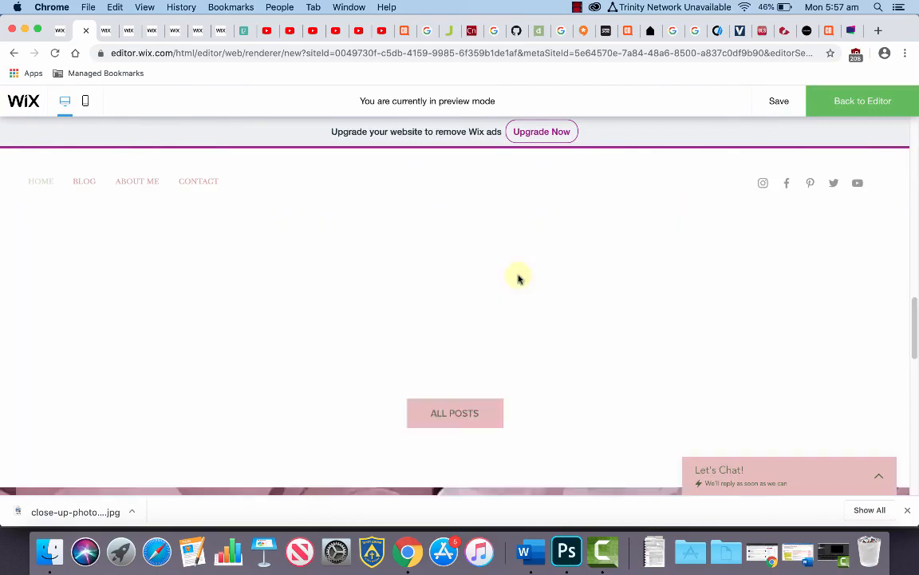
pyautogui.scroll(-10, 519, 277)
pyautogui.scroll(-6, 518, 277)
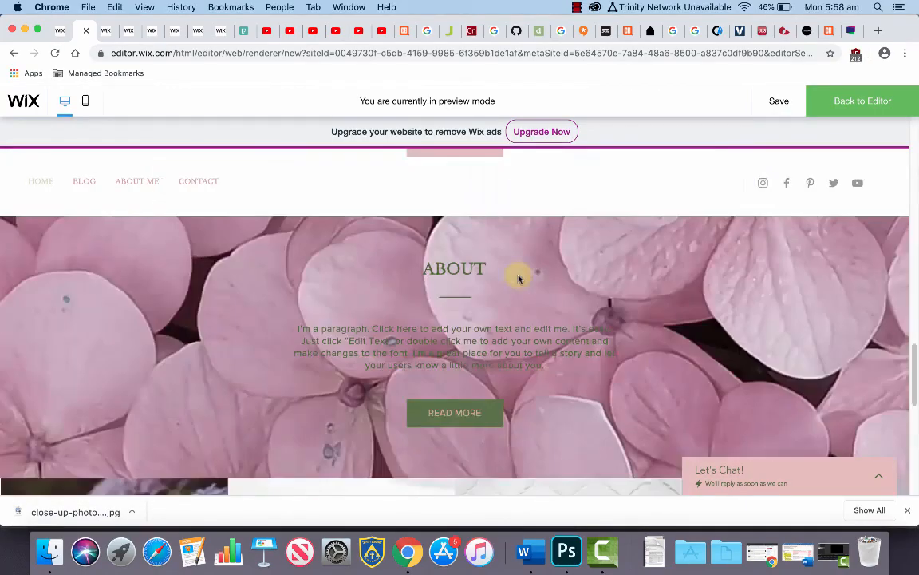
pyautogui.scroll(3, 518, 276)
pyautogui.scroll(-5, 518, 275)
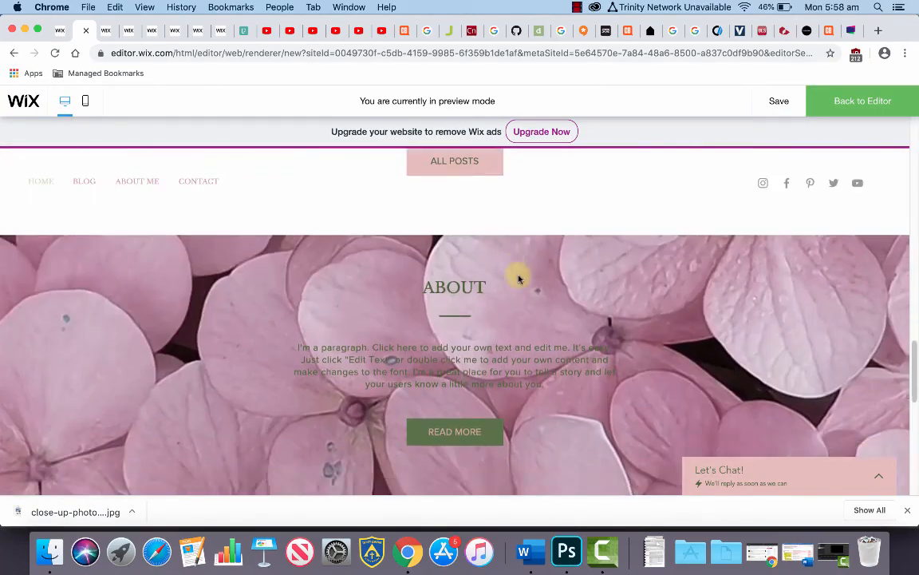